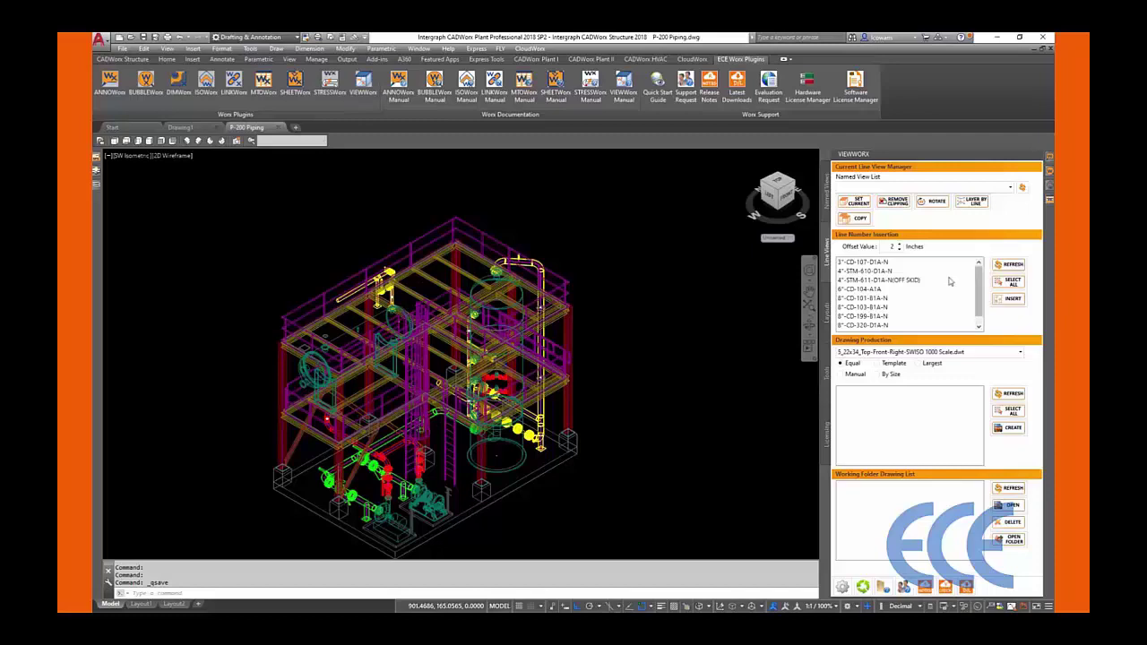
- In Named Views, rename the view to 8-CD-101-B1A-N and exclude the Bottom view
click(826, 195)
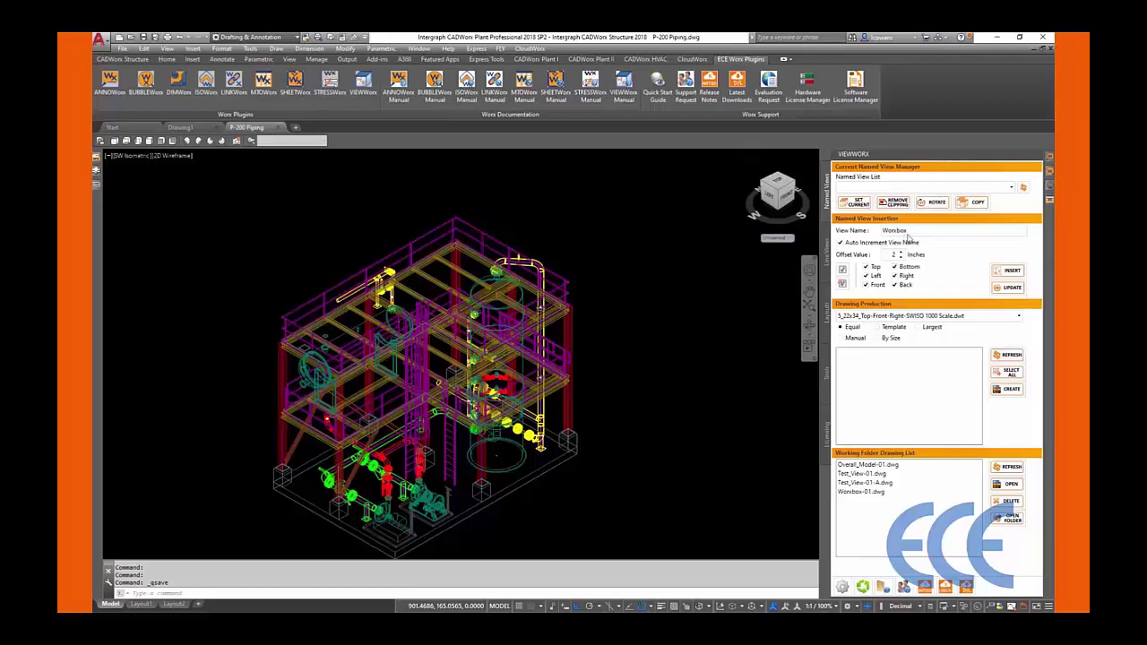
drag(908, 231, 865, 235)
text(8-CD-181-B14-N)
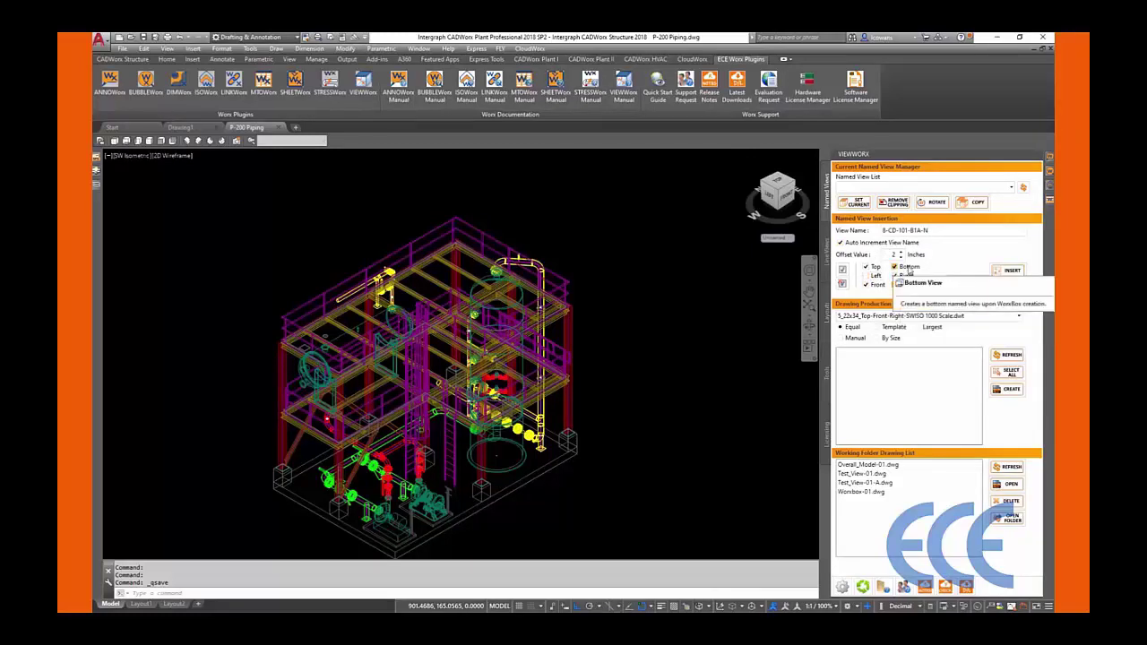
click(908, 267)
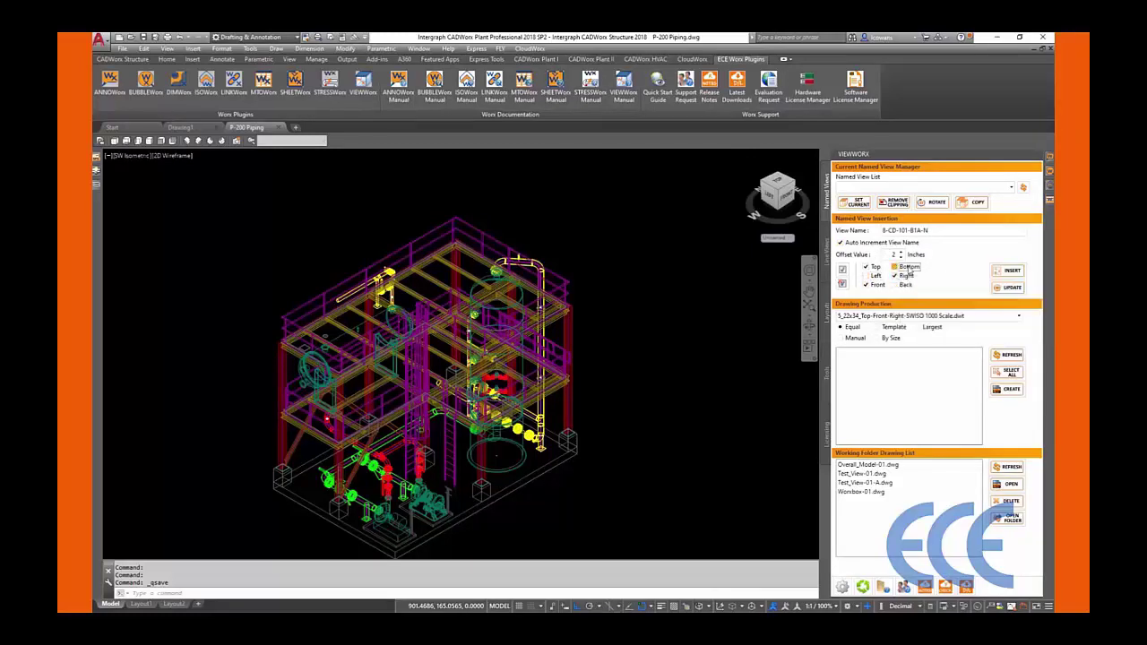
- Insert a WorxBox around four pump piping entities, creating view 8-CD-101-B1A-N-01
click(999, 272)
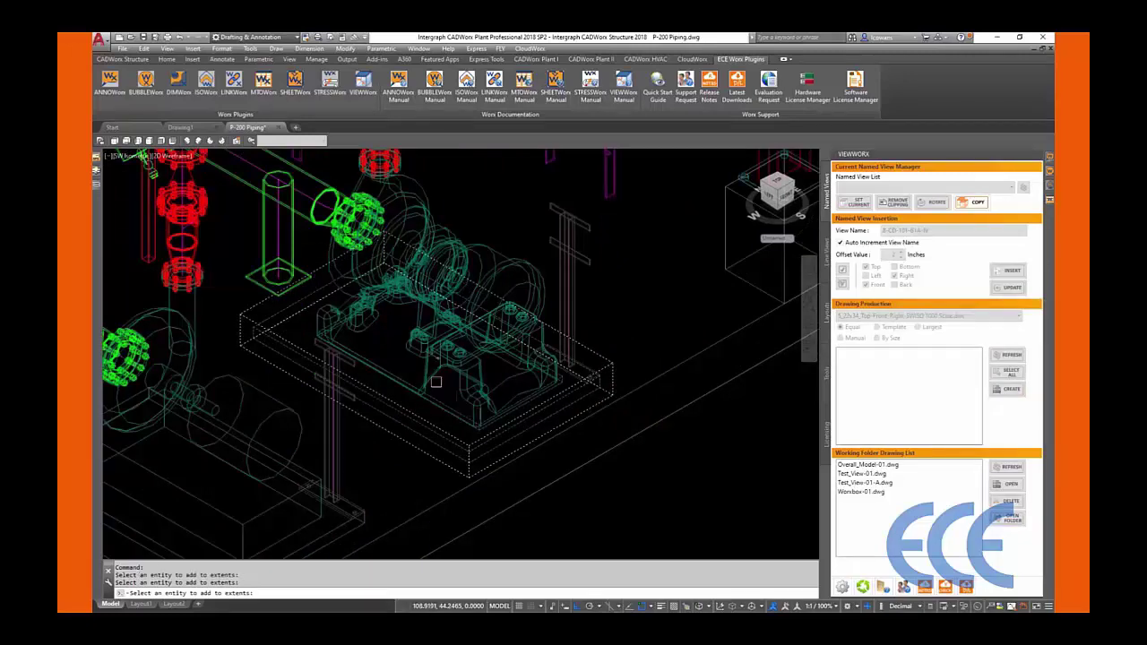
click(489, 399)
click(464, 280)
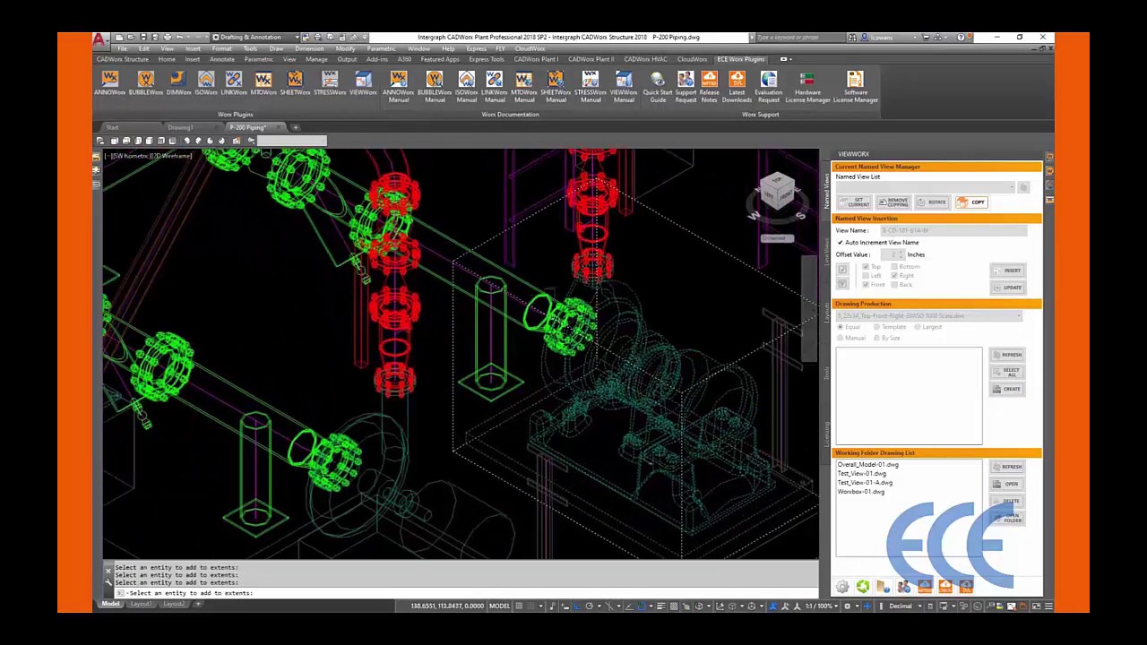
click(488, 325)
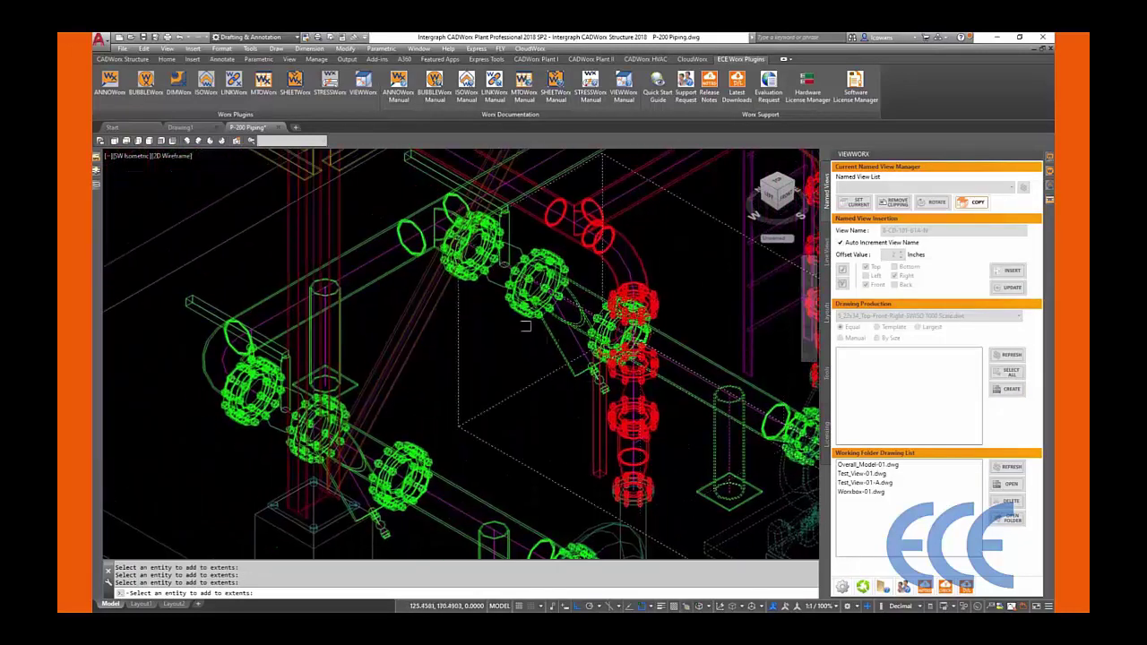
click(435, 221)
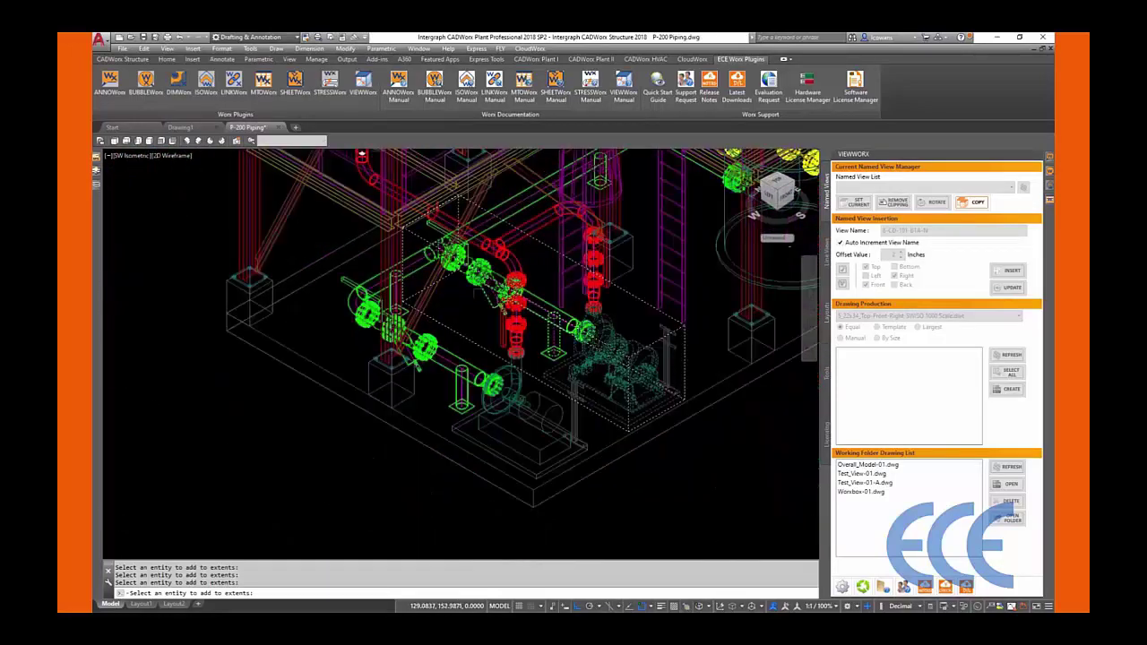
key(Return)
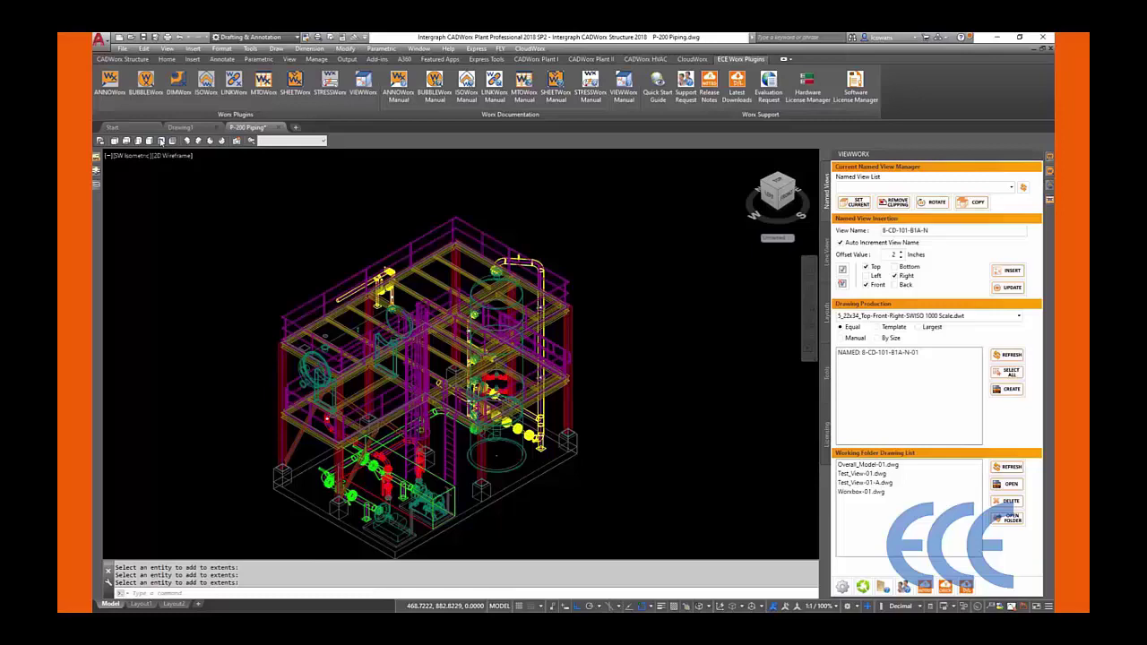
- Inspect the WorxBox from the front view, cancelling a stretch started at the flange edge
click(162, 141)
scroll(450, 439, up, 3)
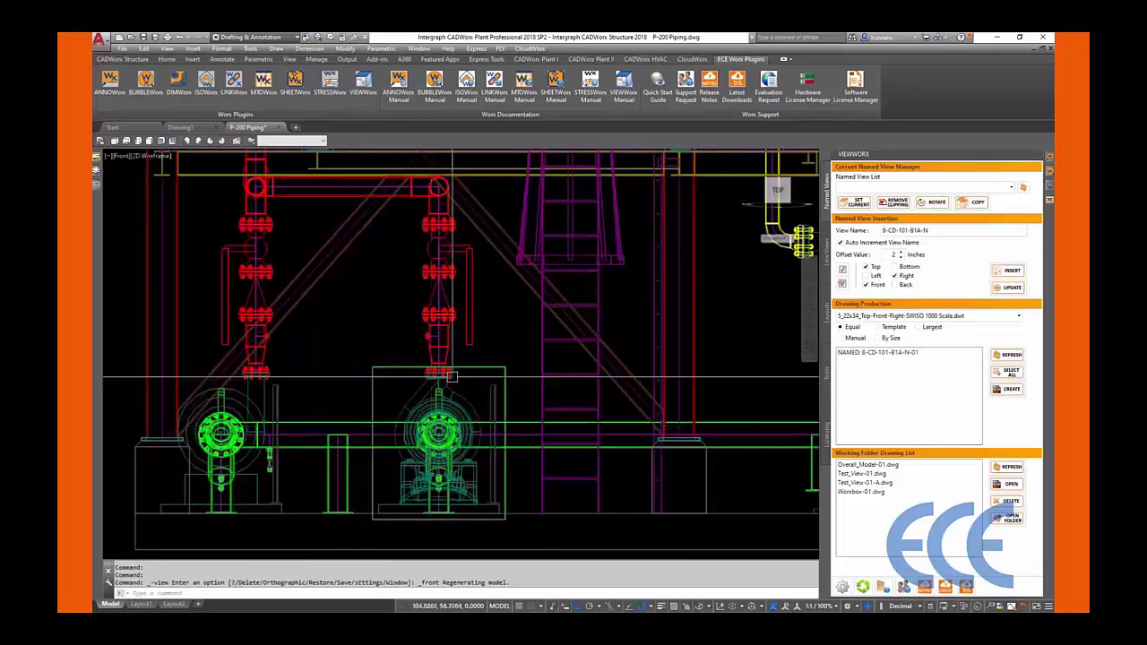
scroll(455, 343, up, 3)
click(454, 339)
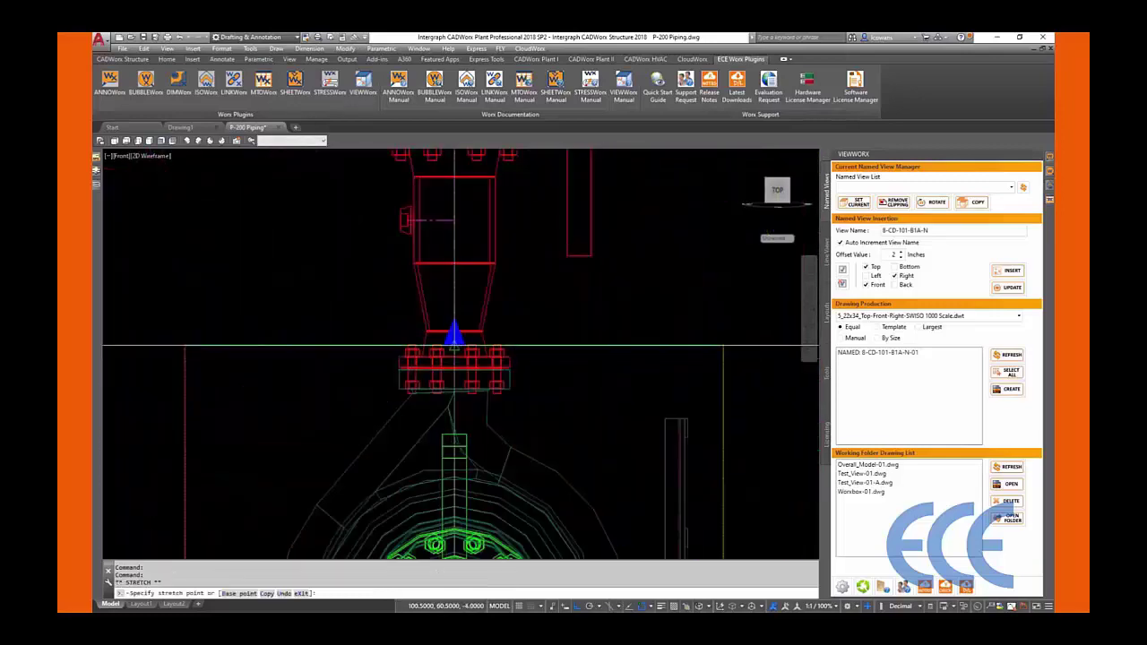
scroll(454, 354, up, 5)
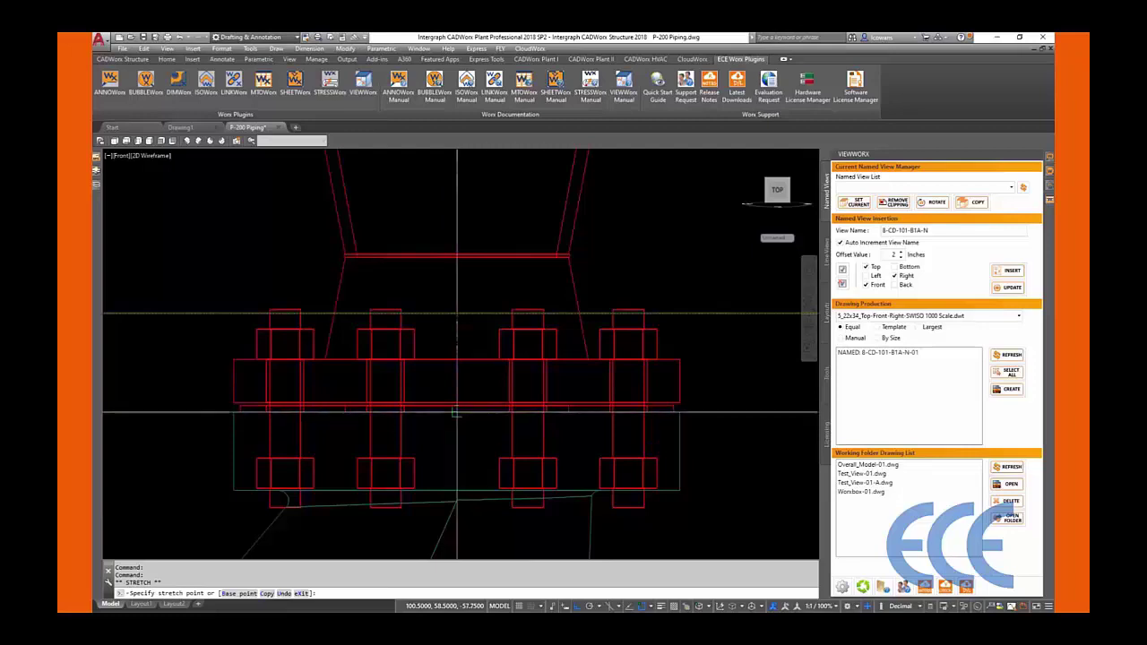
scroll(455, 408, down, 6)
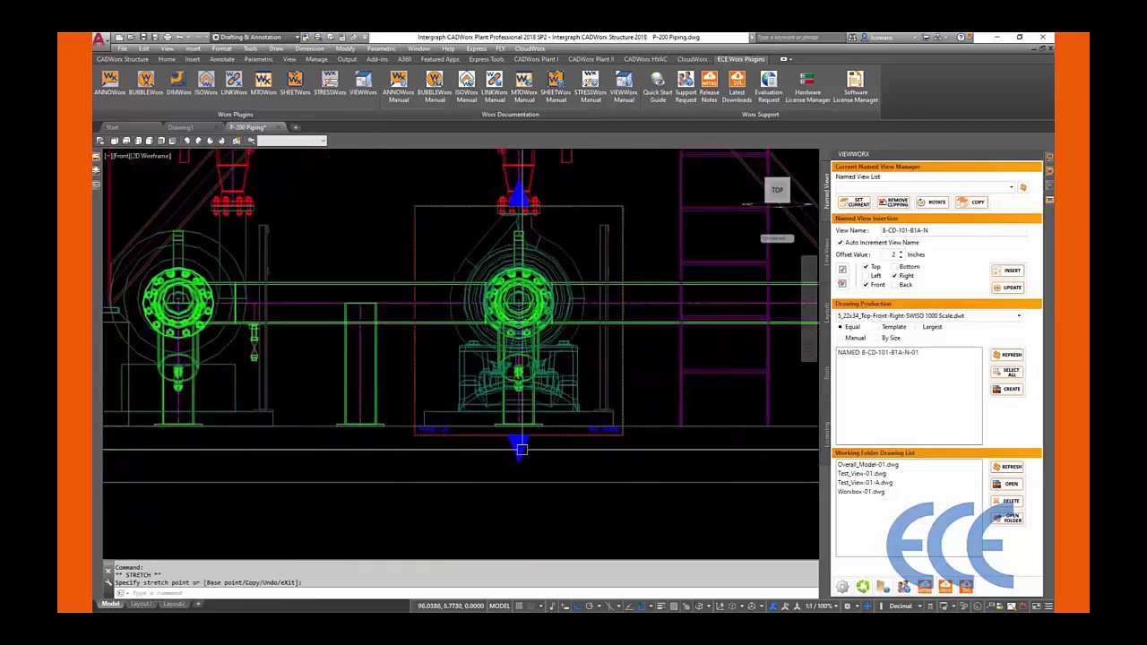
scroll(628, 327, up, 3)
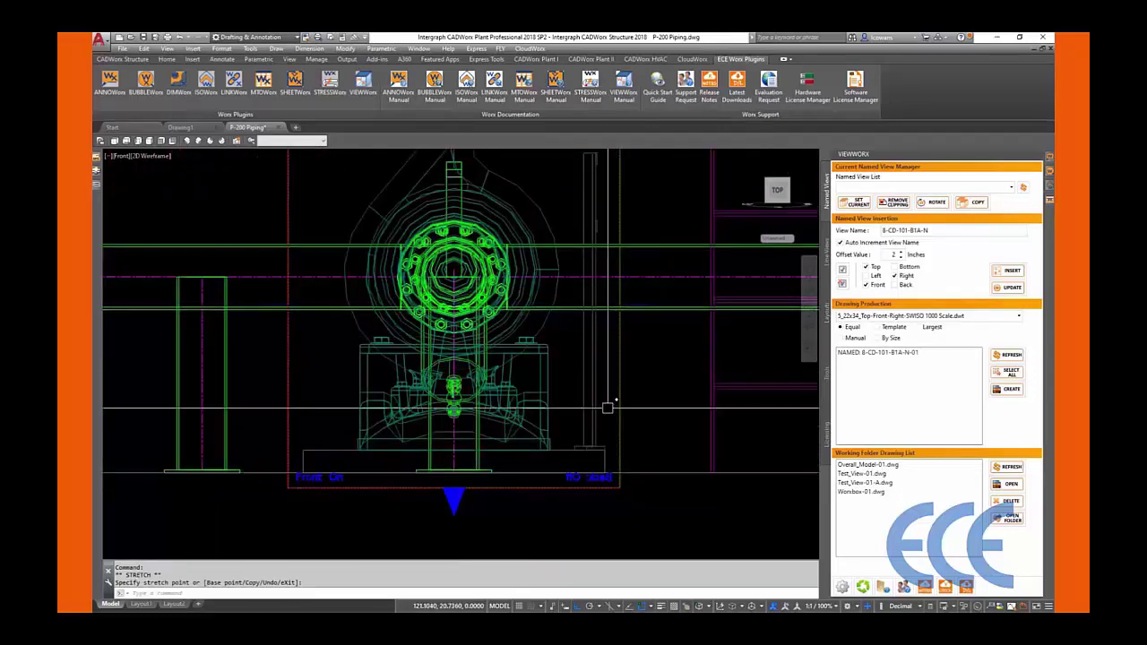
key(Escape)
scroll(516, 444, down, 3)
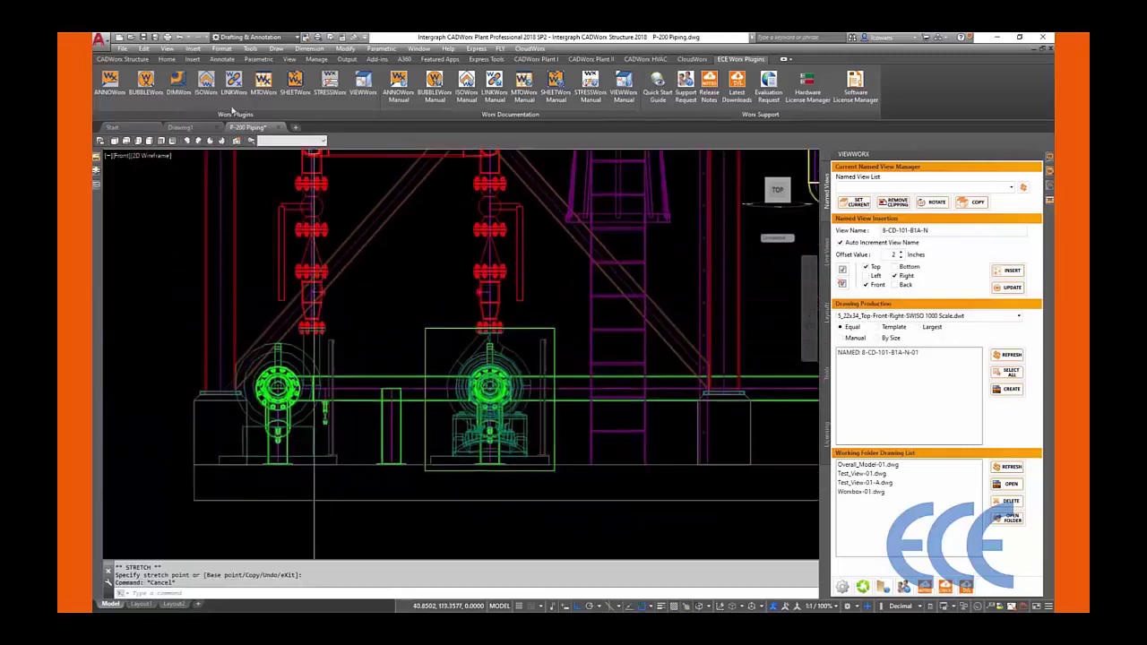
- Review the piping from the top, cancel a grip stretch, and switch to SW isometric
click(123, 156)
click(134, 175)
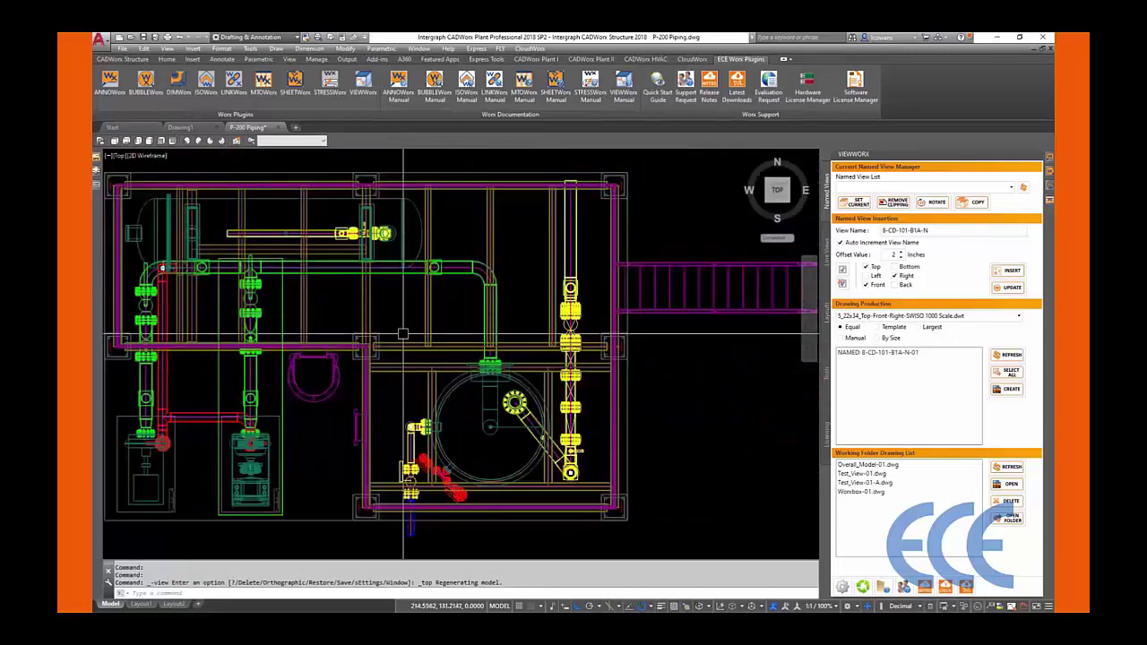
middle_drag(269, 464, 470, 475)
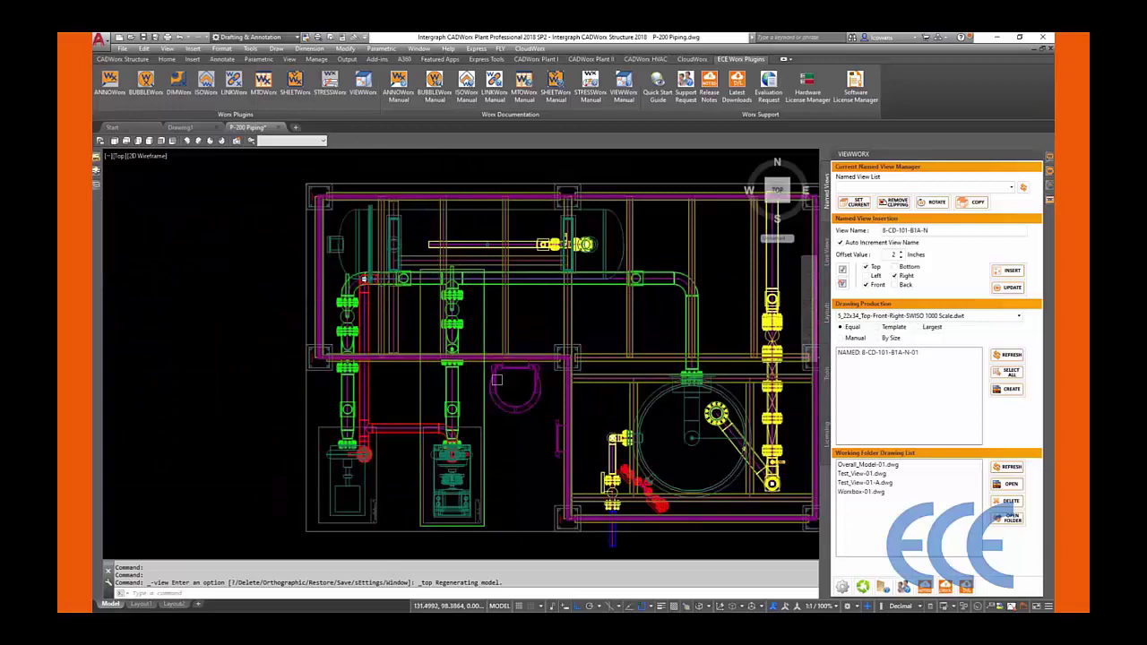
click(453, 337)
scroll(444, 296, up, 5)
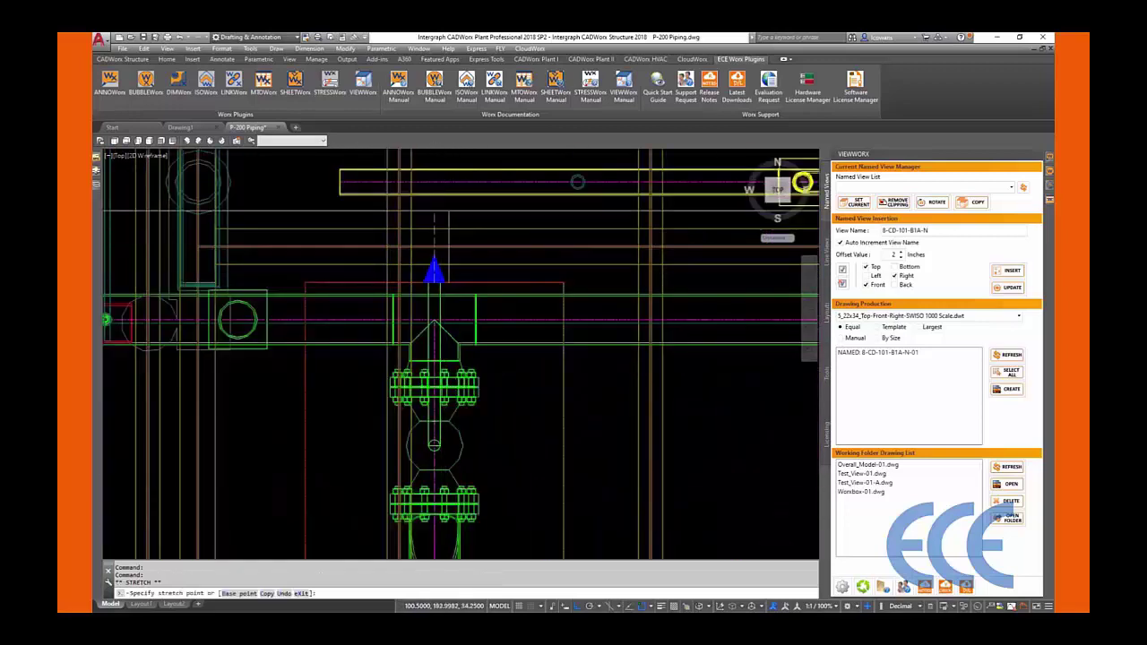
click(434, 274)
scroll(505, 295, down, 3)
scroll(505, 295, up, 2)
scroll(505, 295, down, 2)
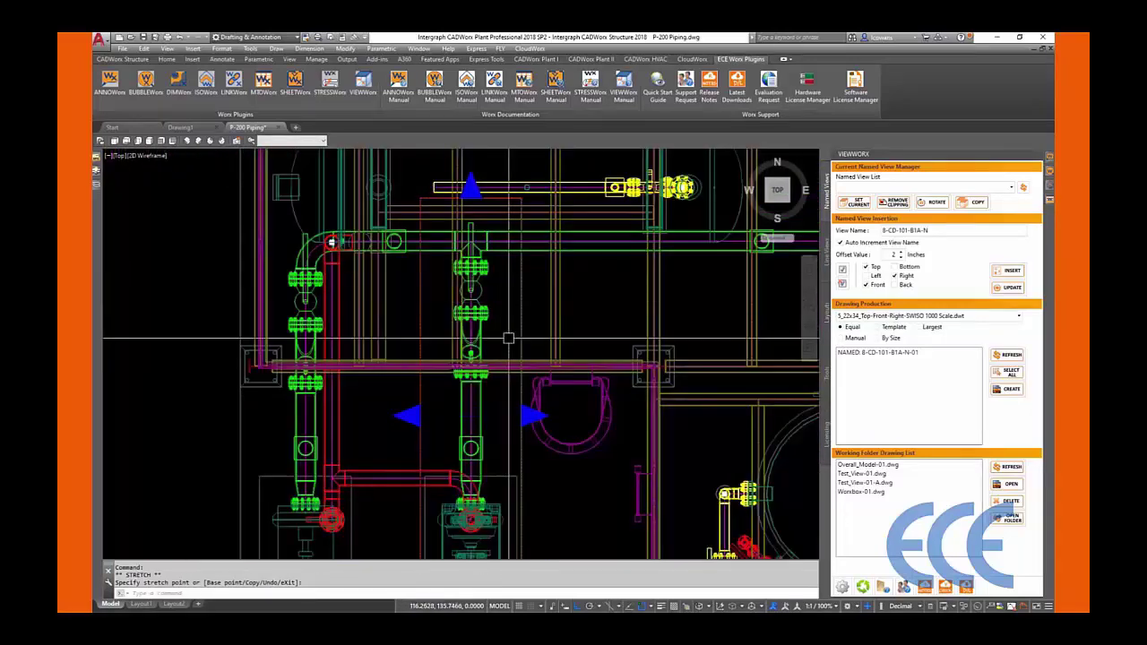
middle_drag(502, 439, 528, 354)
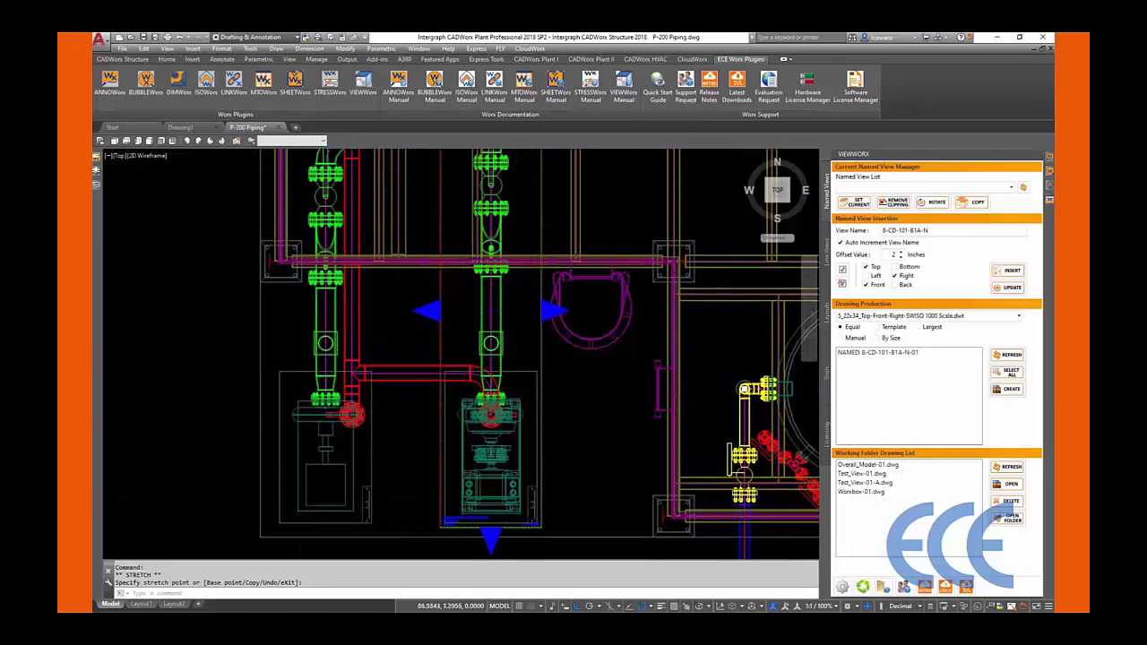
scroll(622, 512, up, 3)
scroll(452, 464, up, 2)
key(Escape)
scroll(452, 464, down, 5)
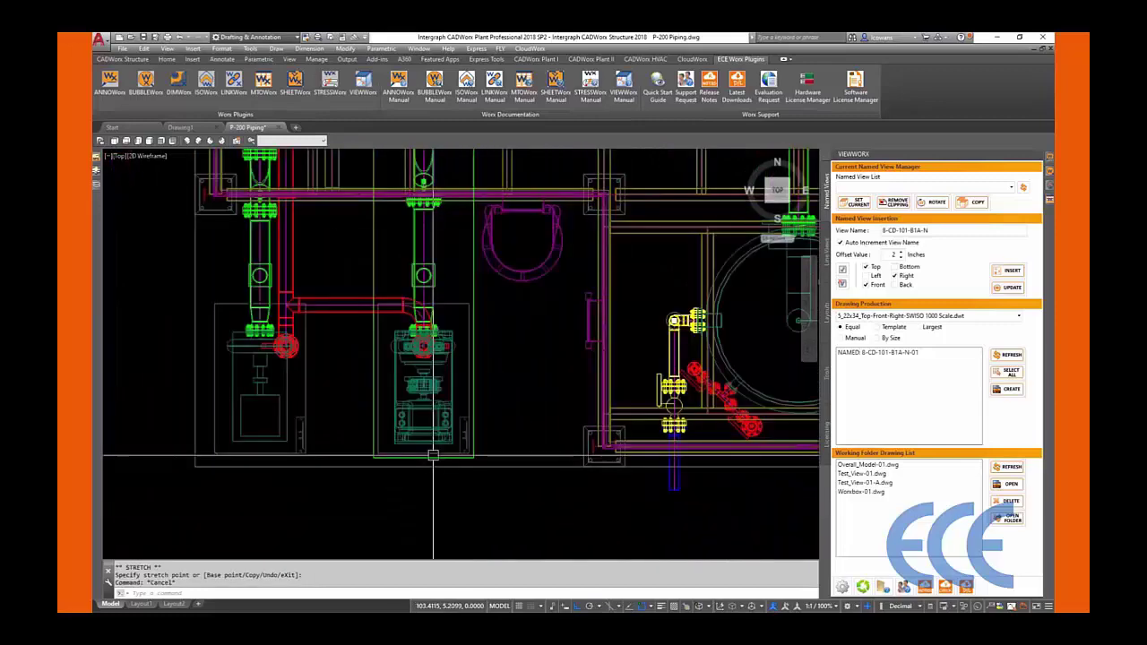
click(187, 140)
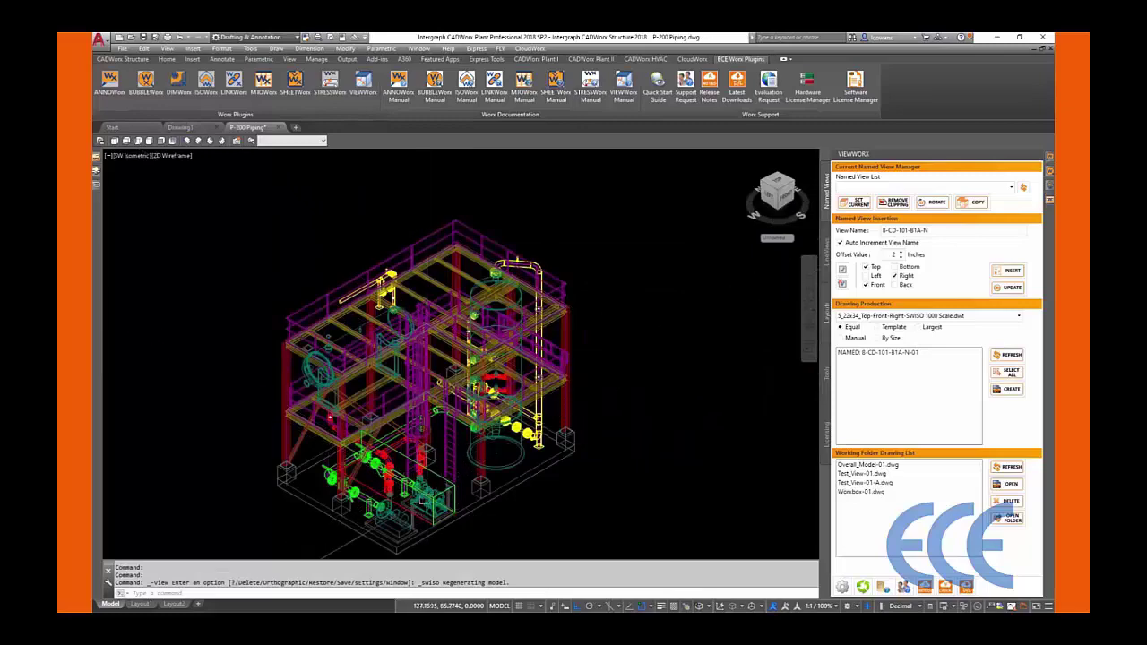
- Confirm the WorxBox in Update WorxBox as 8-CD-101-B1A-N-01 with Top, Right and Front views
scroll(594, 294, up, 6)
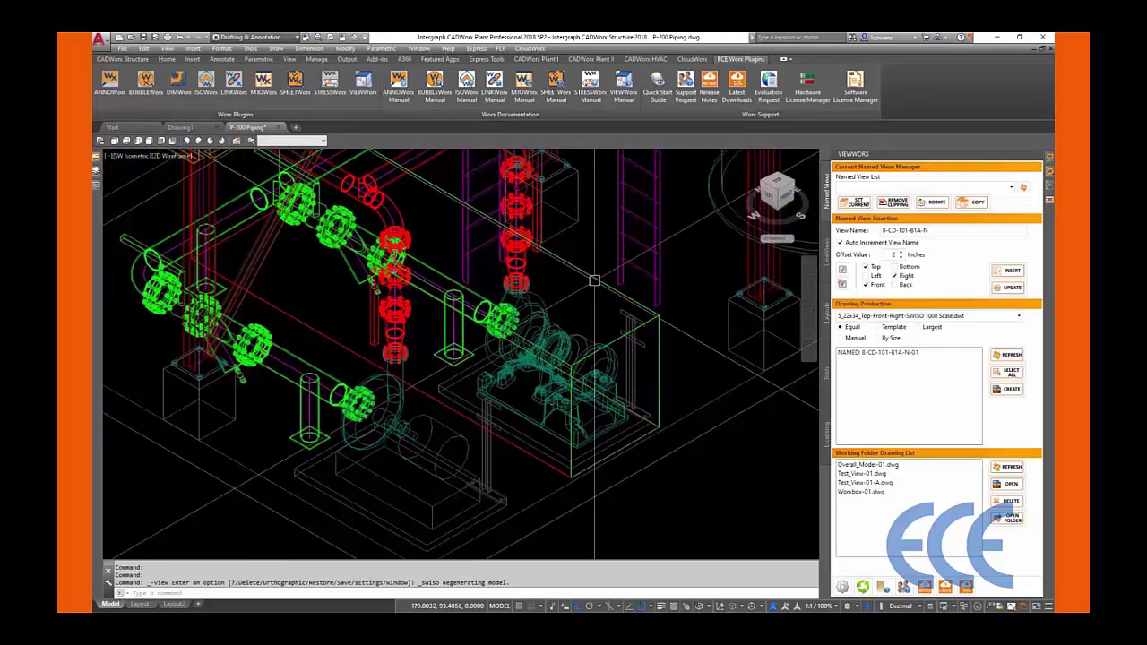
double_click(594, 294)
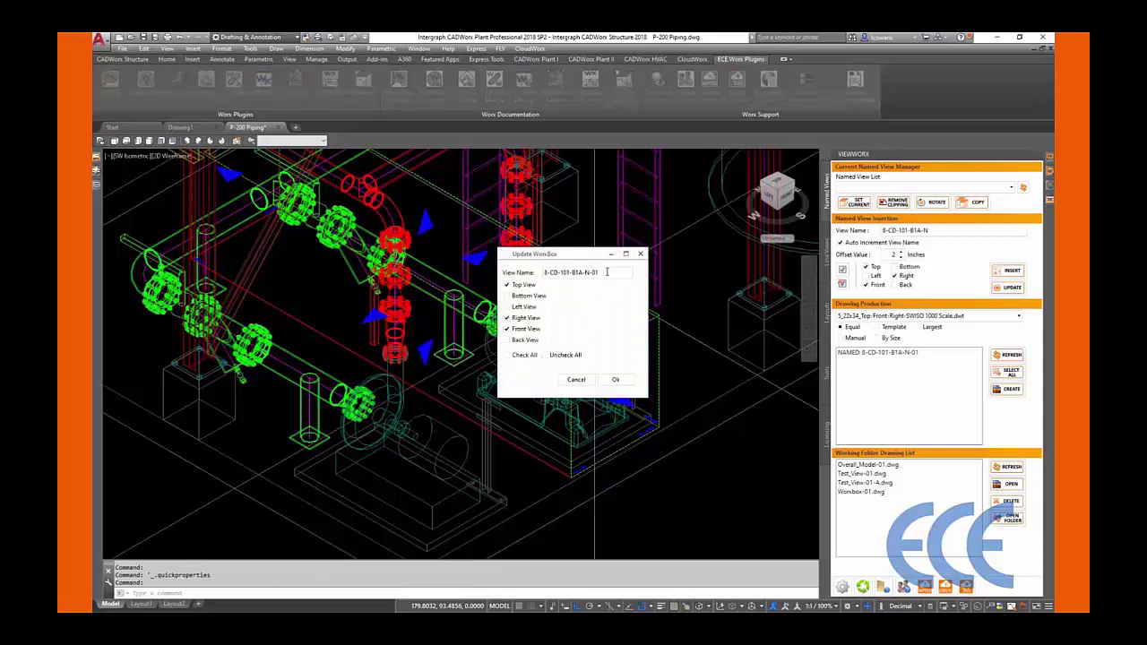
drag(598, 273, 520, 285)
click(610, 381)
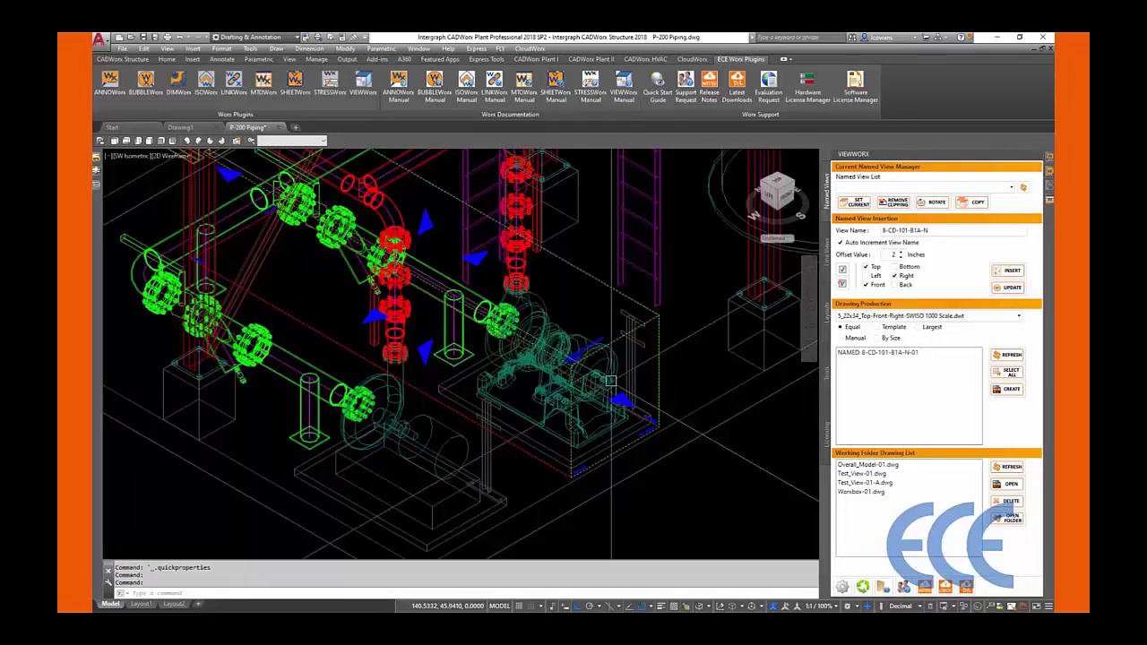
key(Escape)
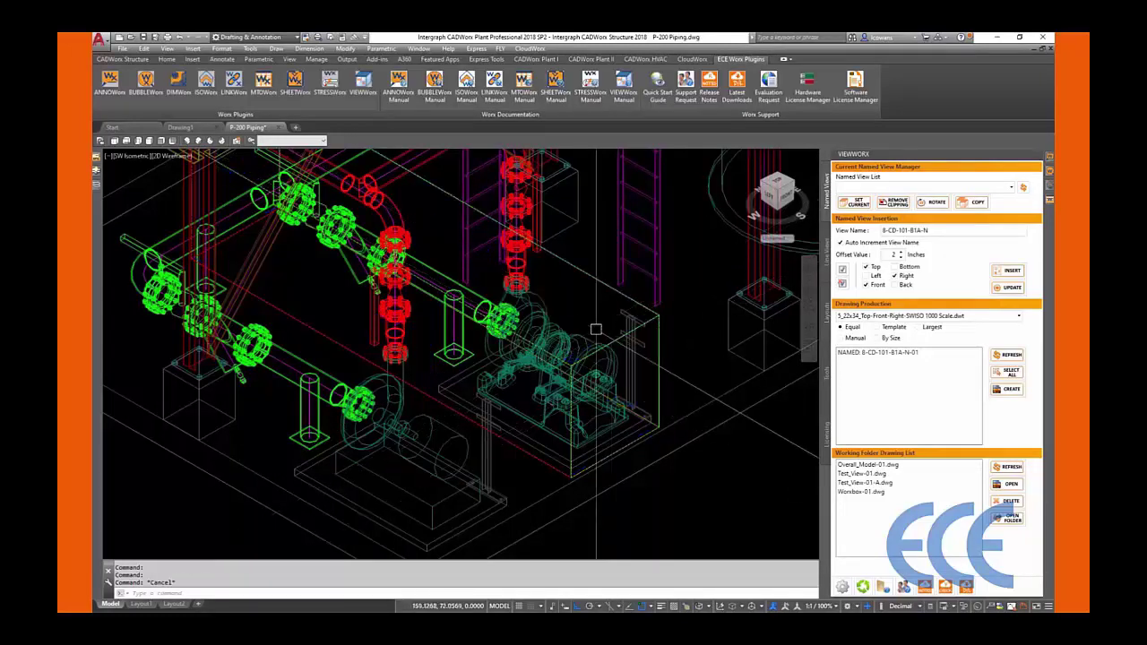
- Make 8-CD-101-B1A-N-01-Right the current named view, then remove its clipping
click(1010, 187)
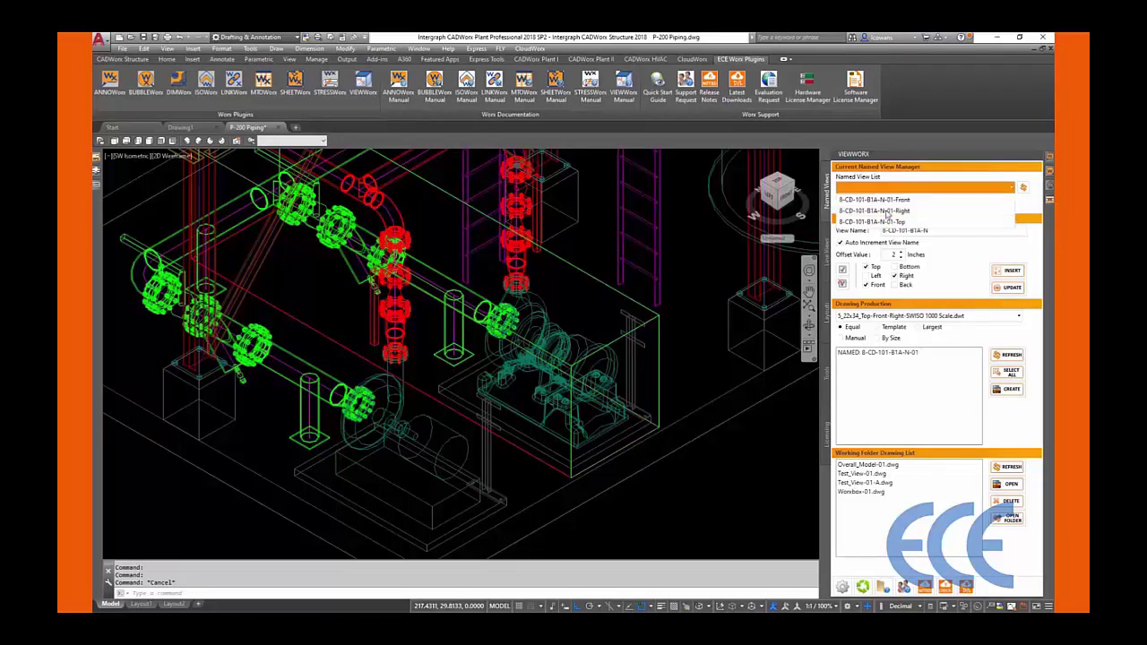
click(871, 211)
click(856, 202)
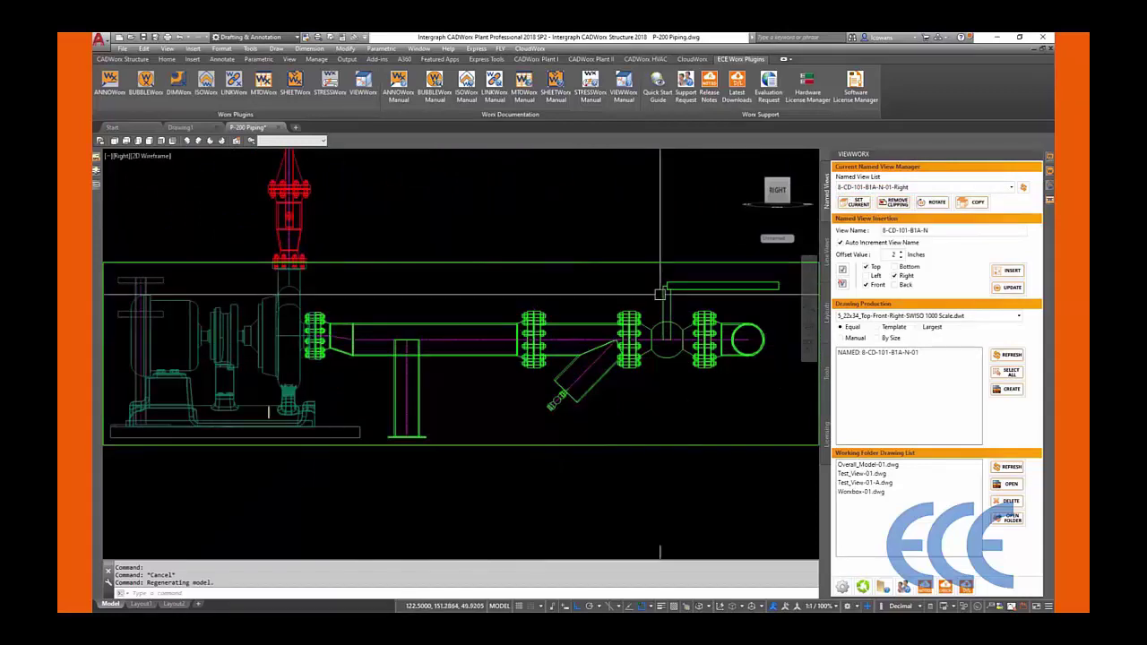
scroll(525, 347, down, 3)
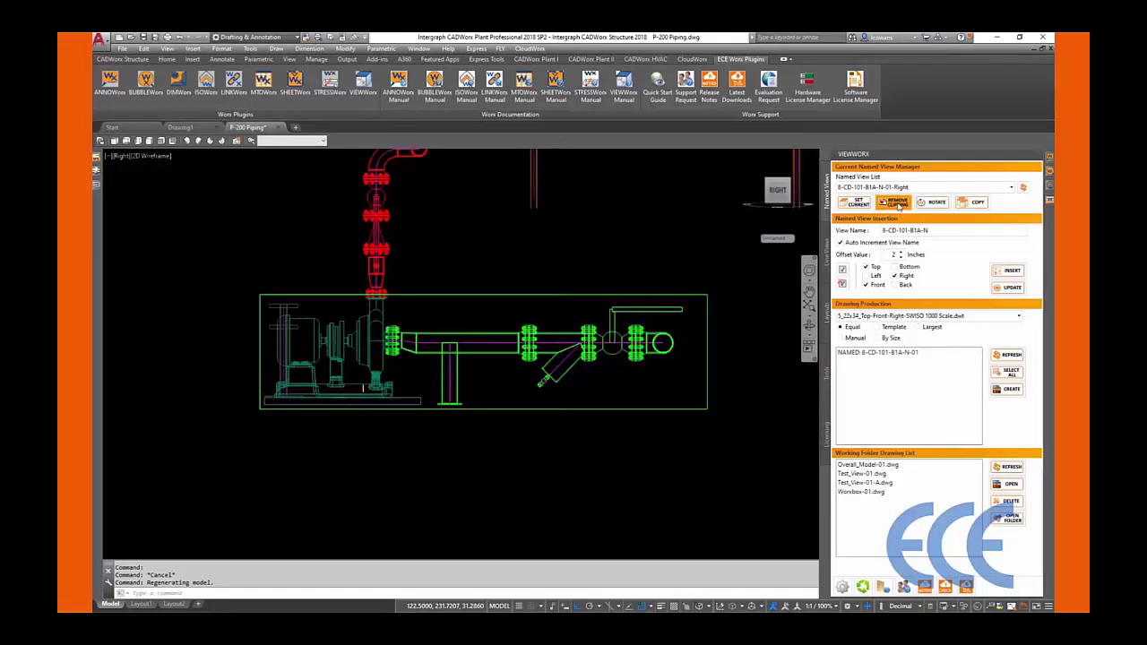
click(898, 204)
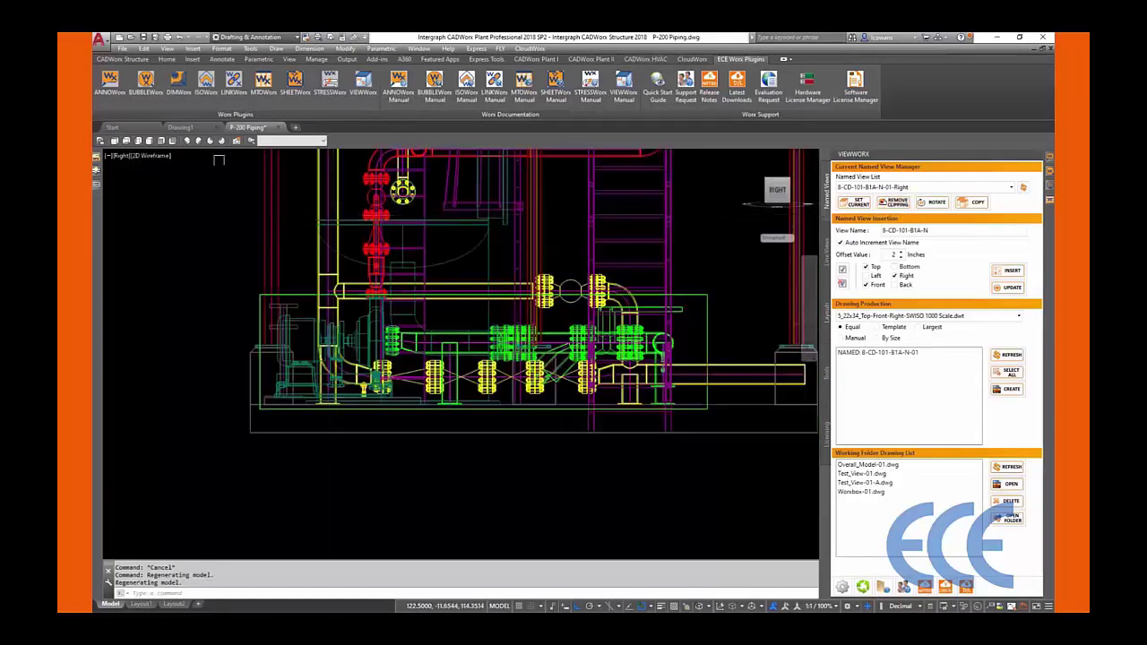
- Quick-save, move to the Layout1 sheet, and expand P-200 Piping.dwg in the VIEWWORX Layouts tree
click(144, 38)
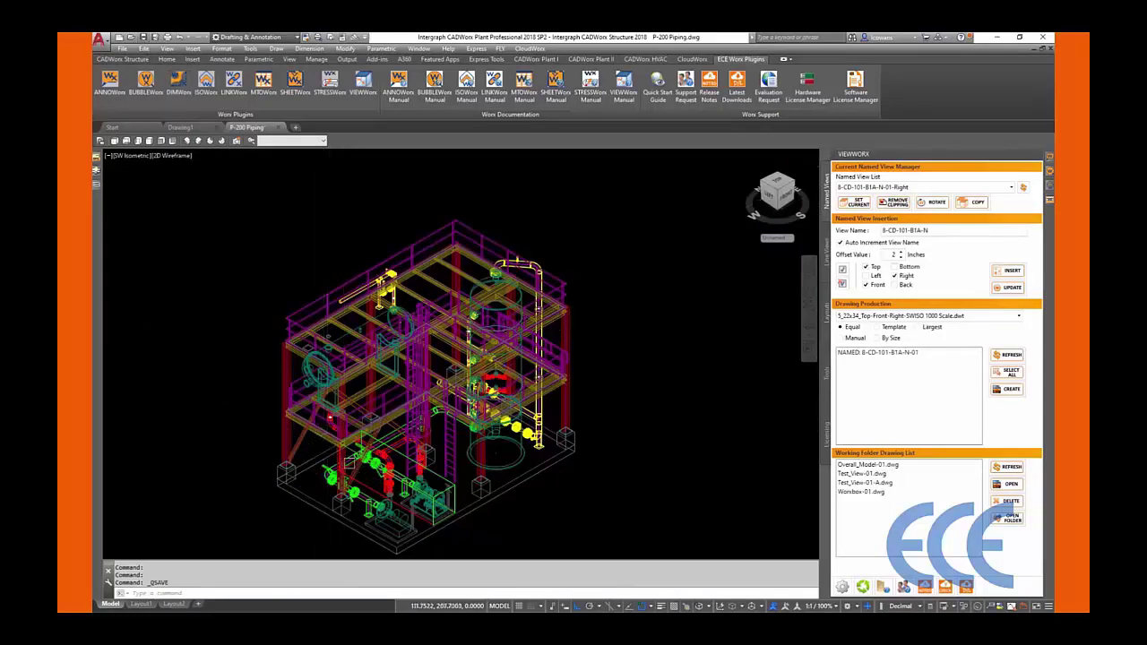
click(142, 604)
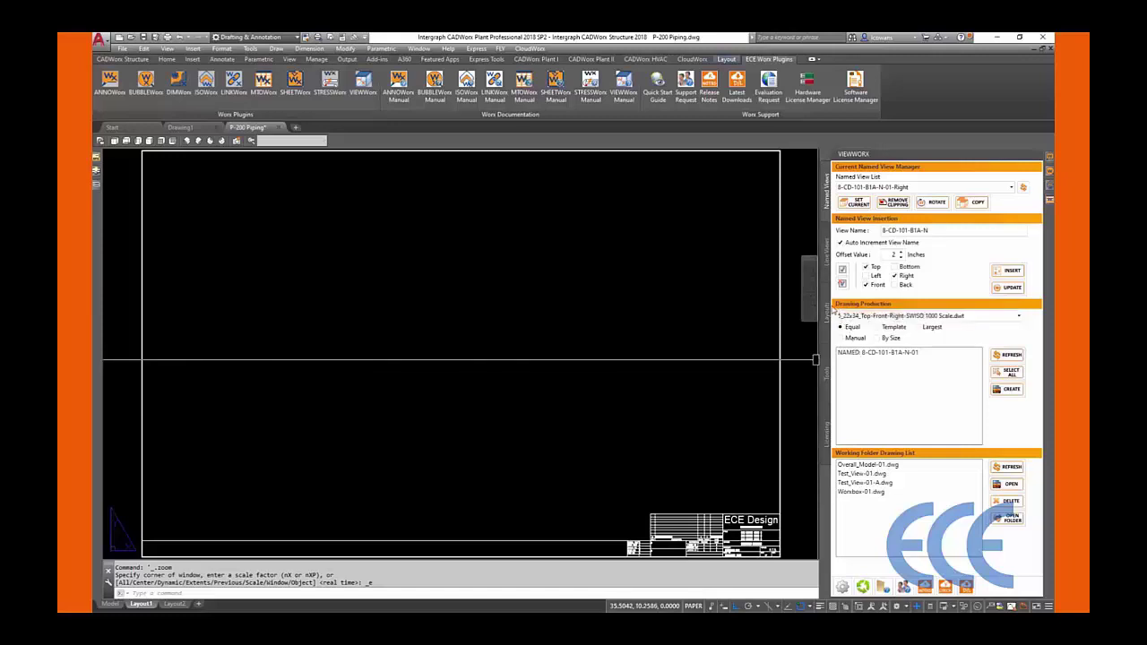
click(828, 312)
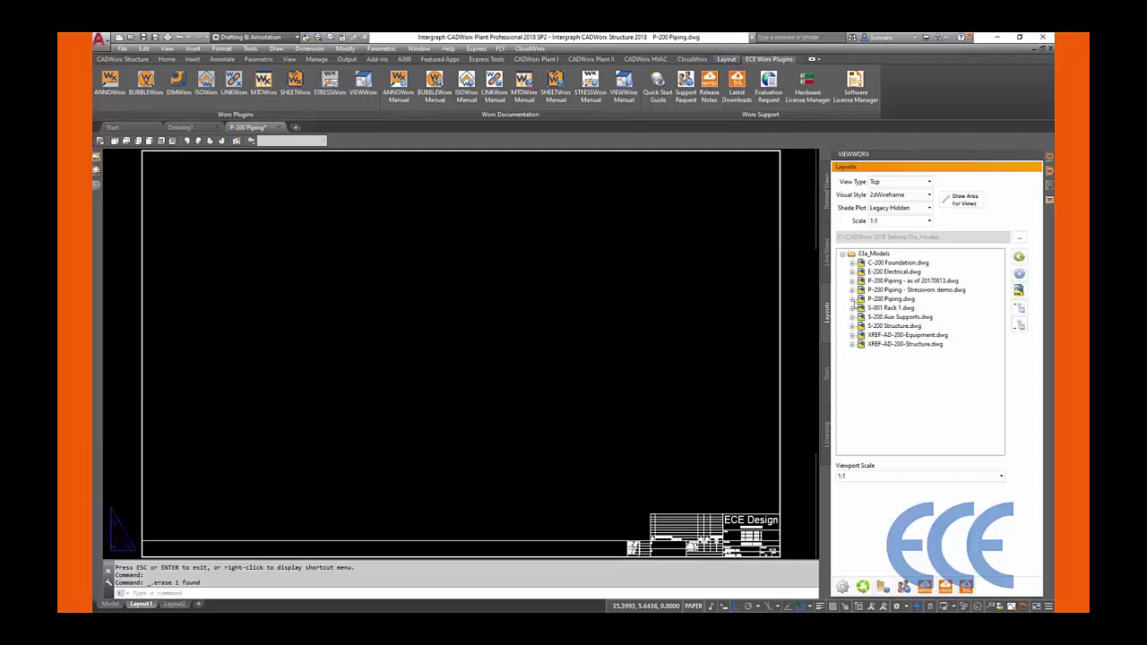
click(853, 301)
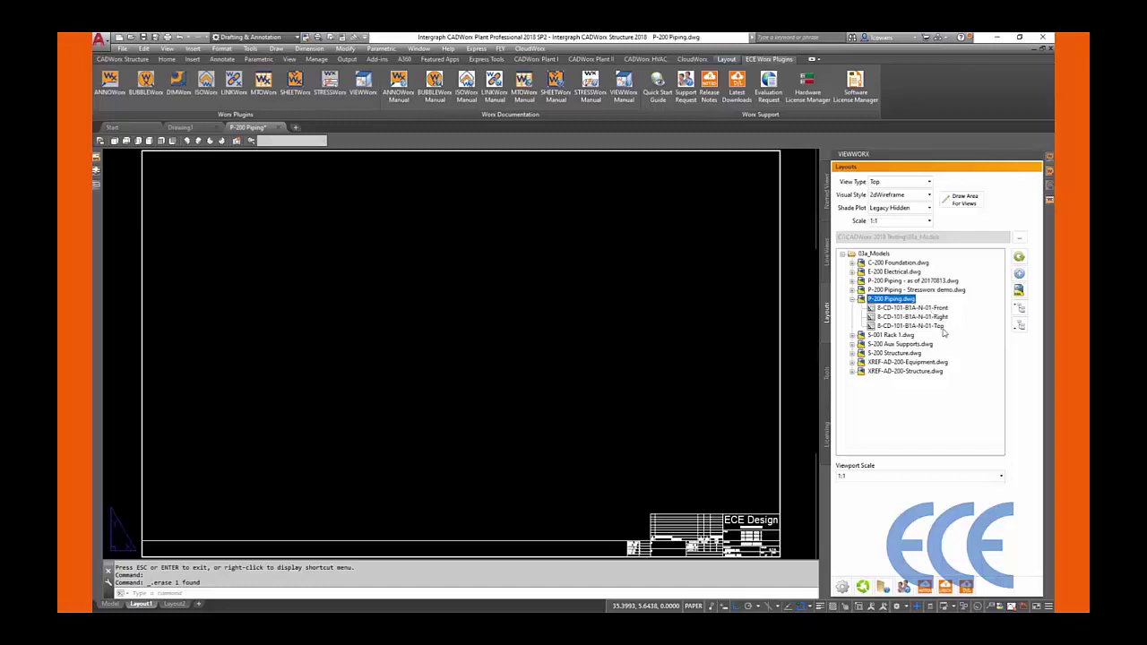
- Place 8-CD-101-B1A-N-01-Right as a 1-1/2" = 1'-0" viewport in the sheet's upper half
click(990, 478)
scroll(894, 527, down, 8)
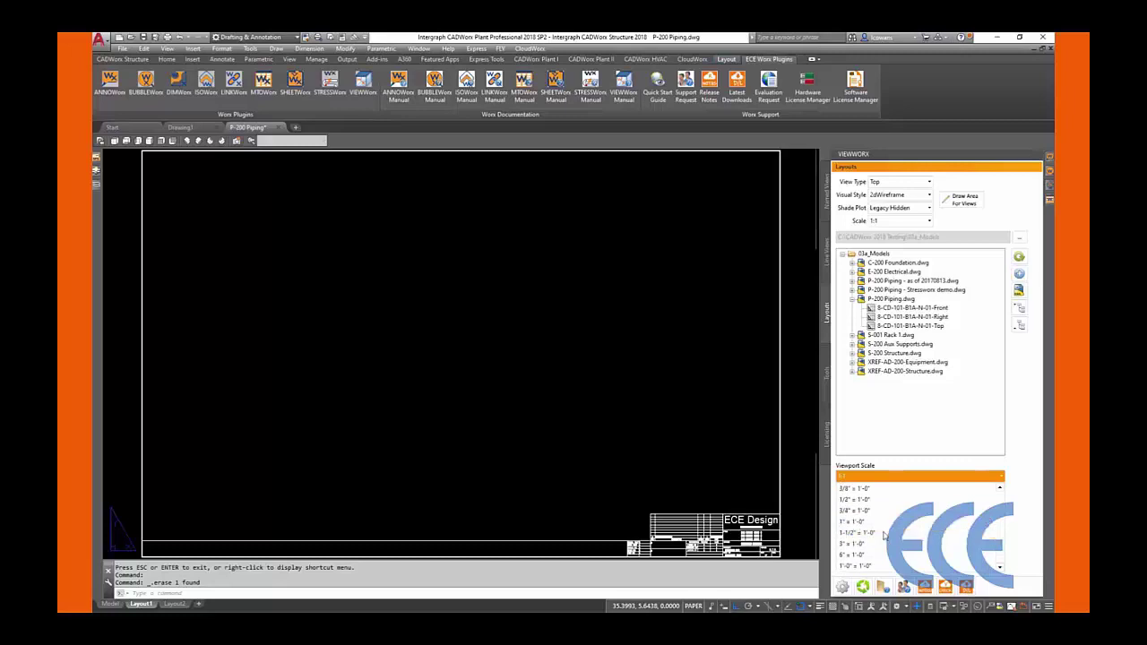
click(889, 538)
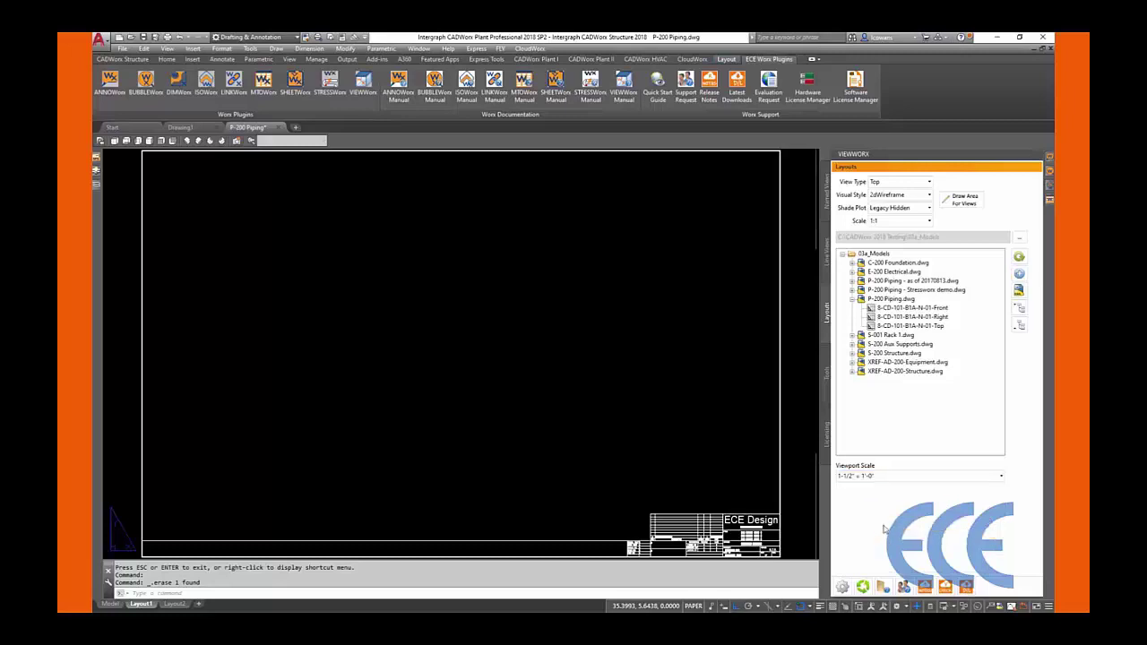
click(929, 319)
click(1018, 280)
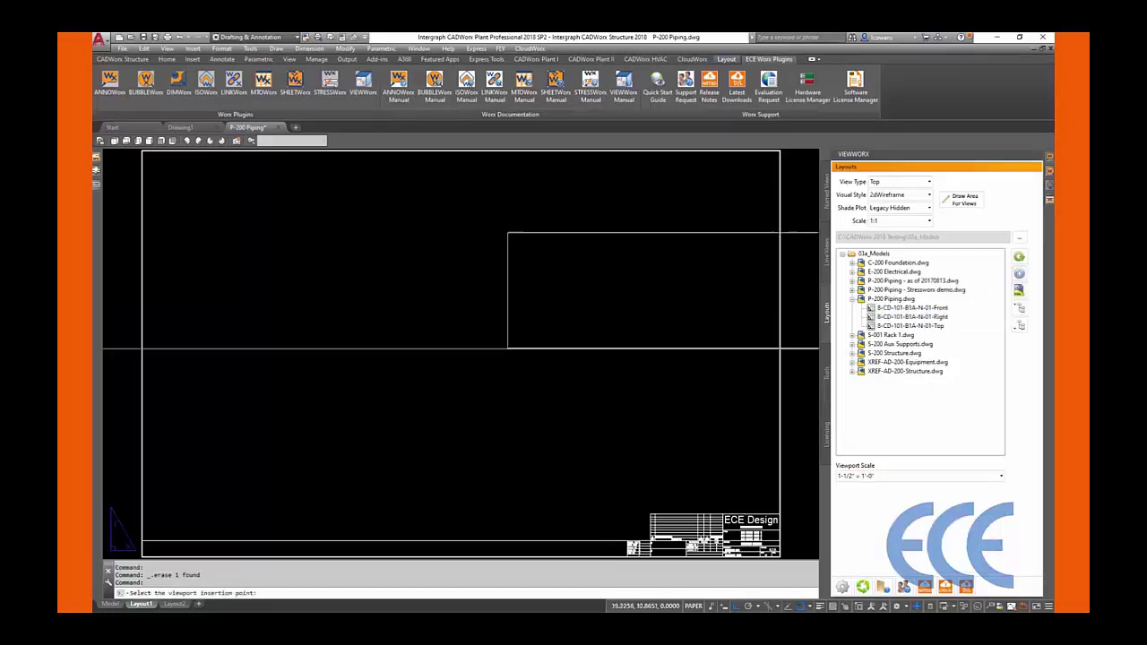
click(228, 392)
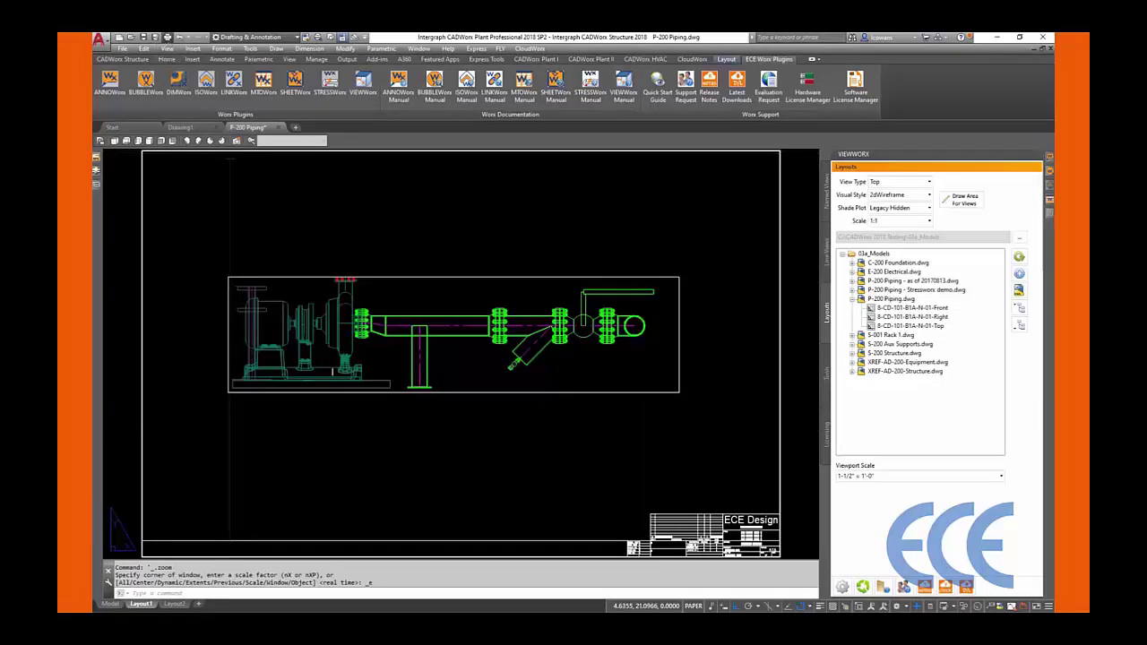
- Open the Plot - Layout1 dialog, set to DWG To PDF.pc3 on ANSI expand D paper
click(167, 37)
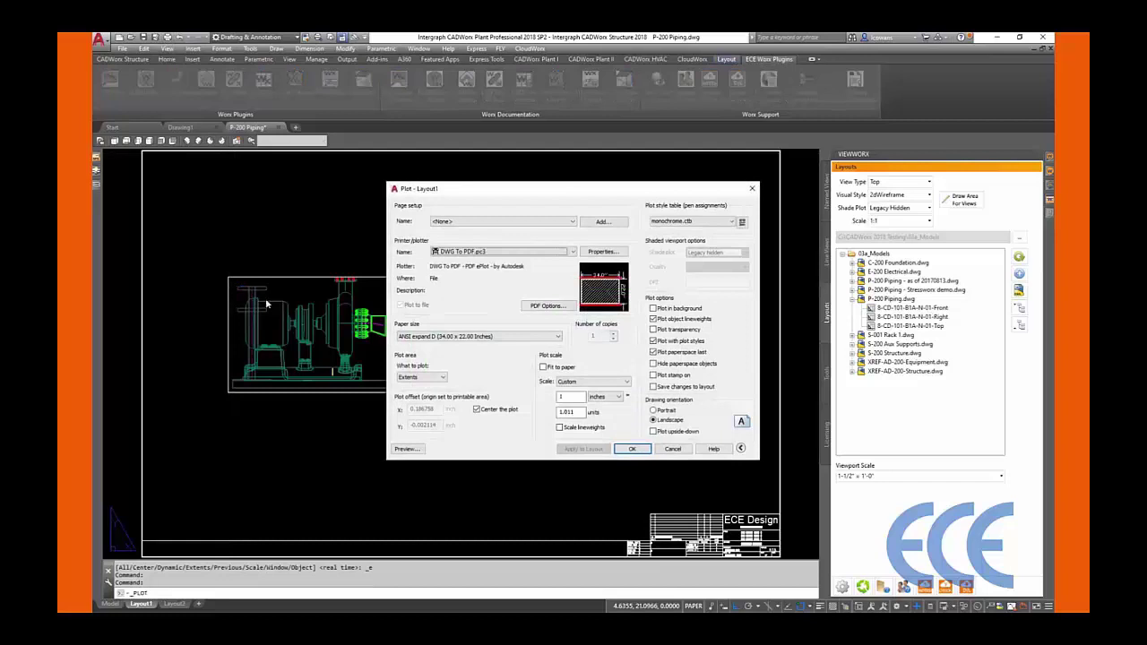